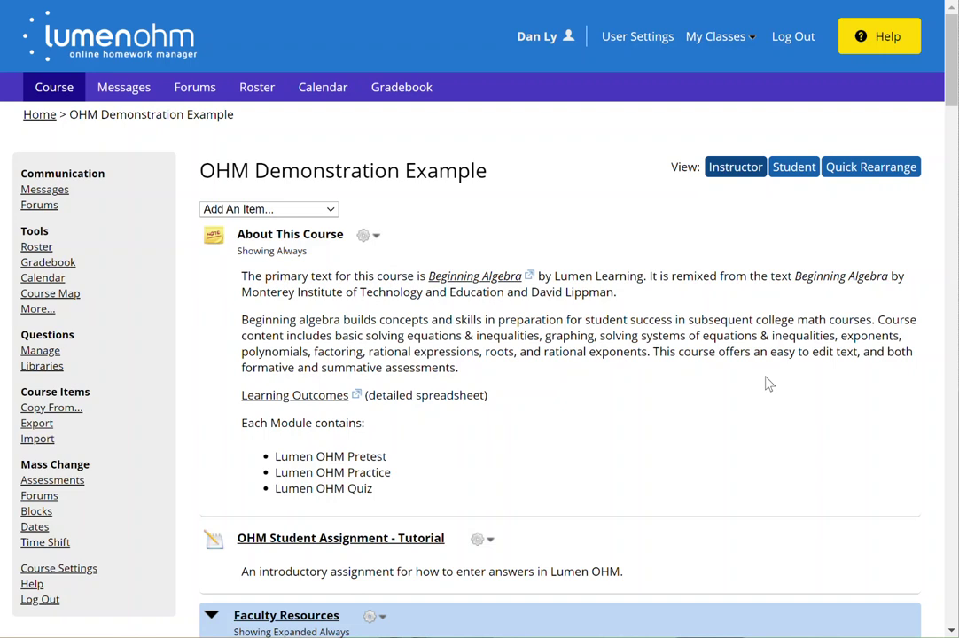
- Open the settings of the MA112 Pretest in the Review block
scroll(768, 384, "down", 10)
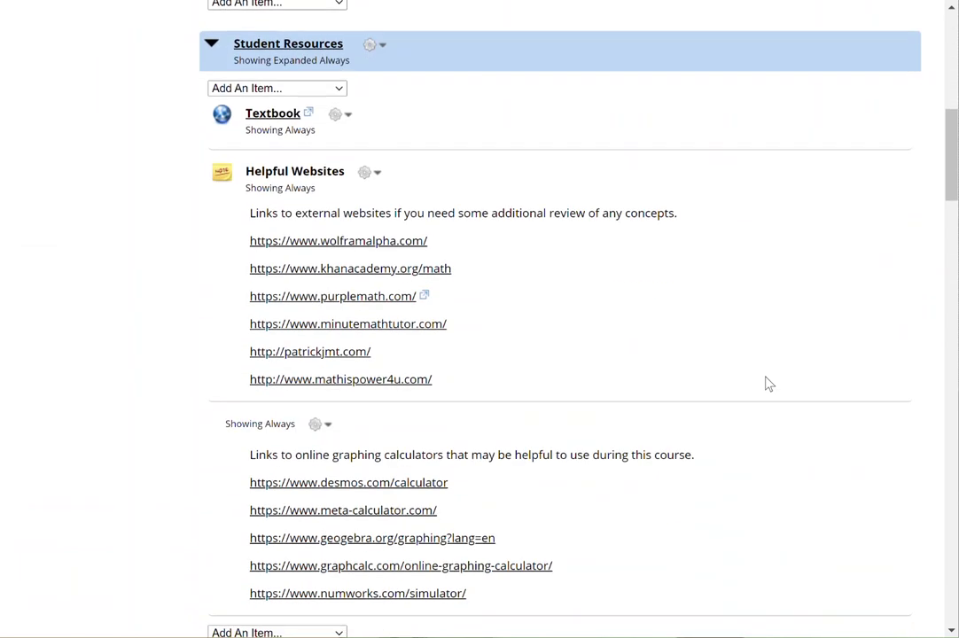
scroll(769, 383, "down", 4)
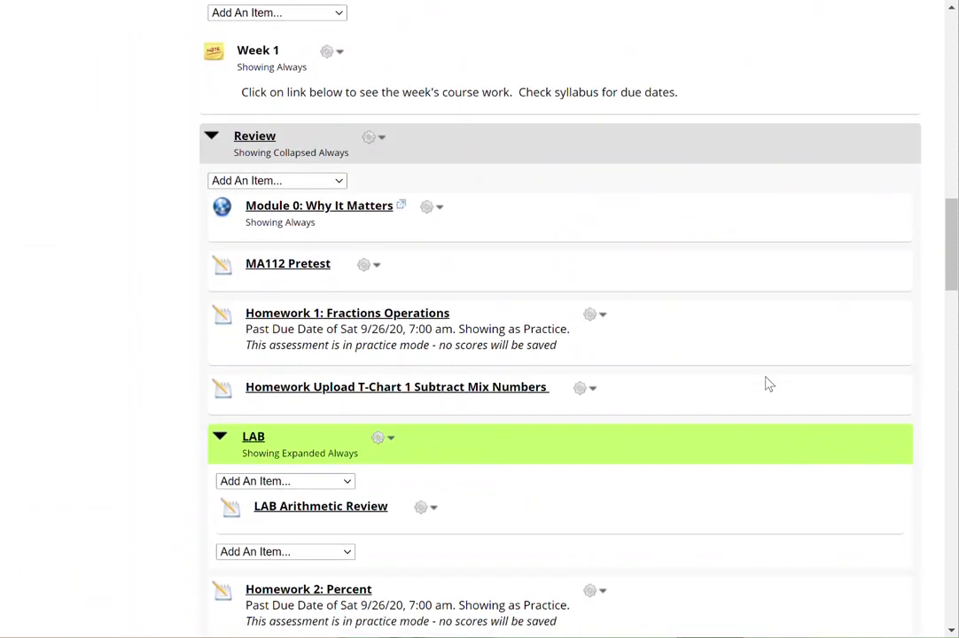
left_click(366, 266)
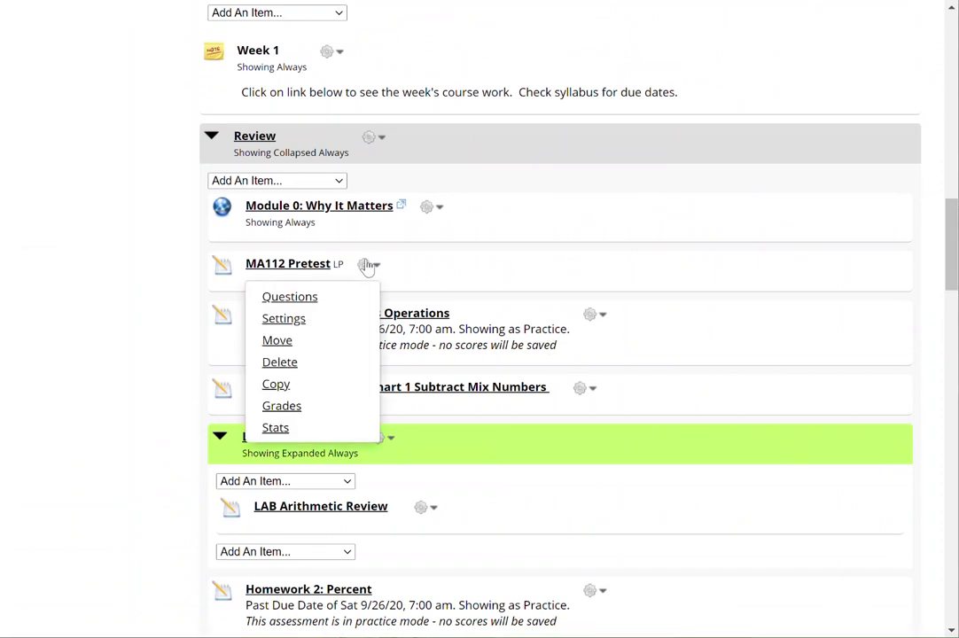
left_click(328, 322)
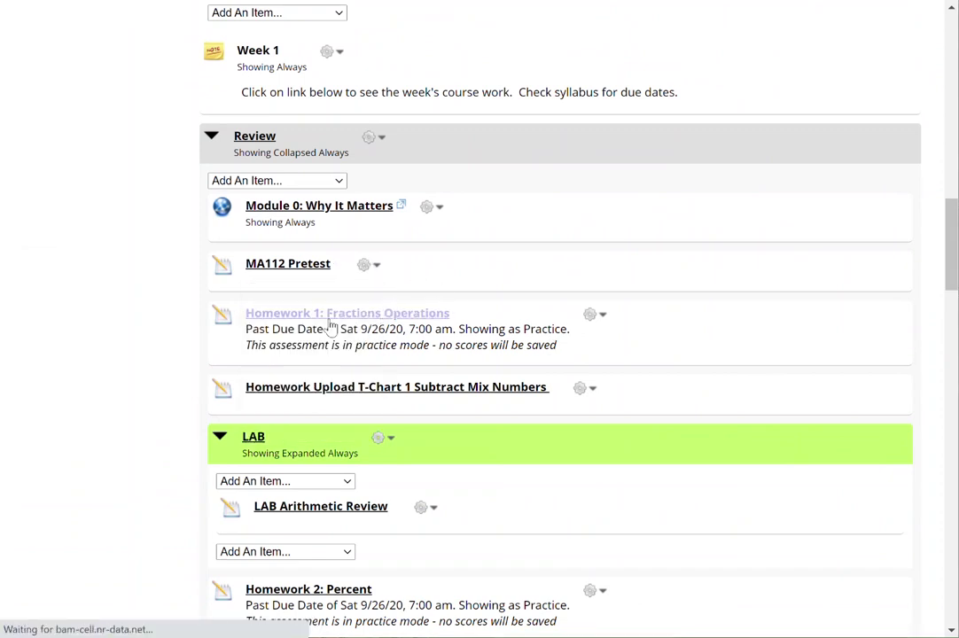
- Review the submission type choices, keep "Homework-style: new versions of individual questions", and save the pretest settings
scroll(573, 423, "down", 9)
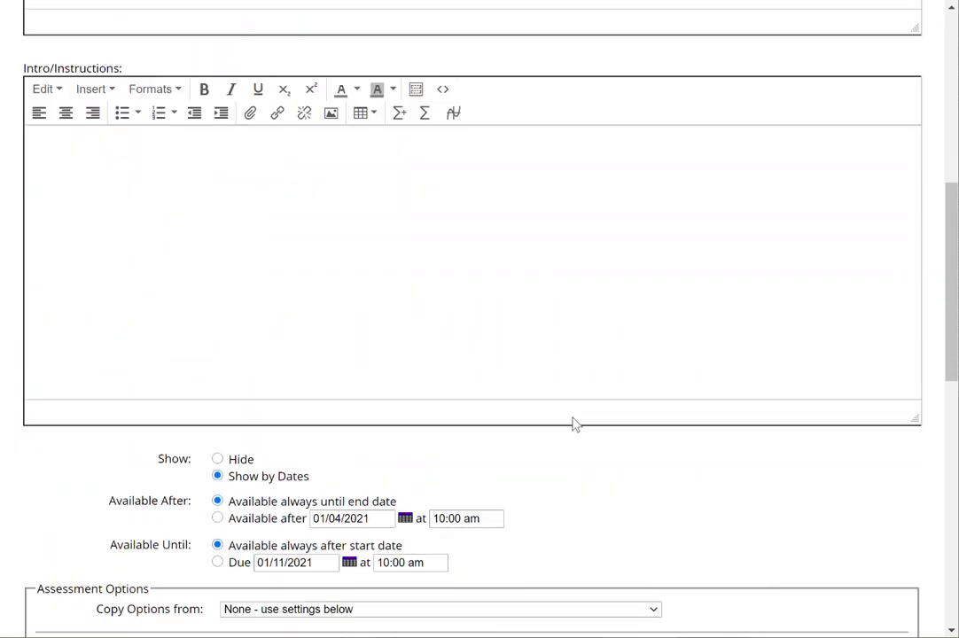
scroll(574, 424, "down", 2)
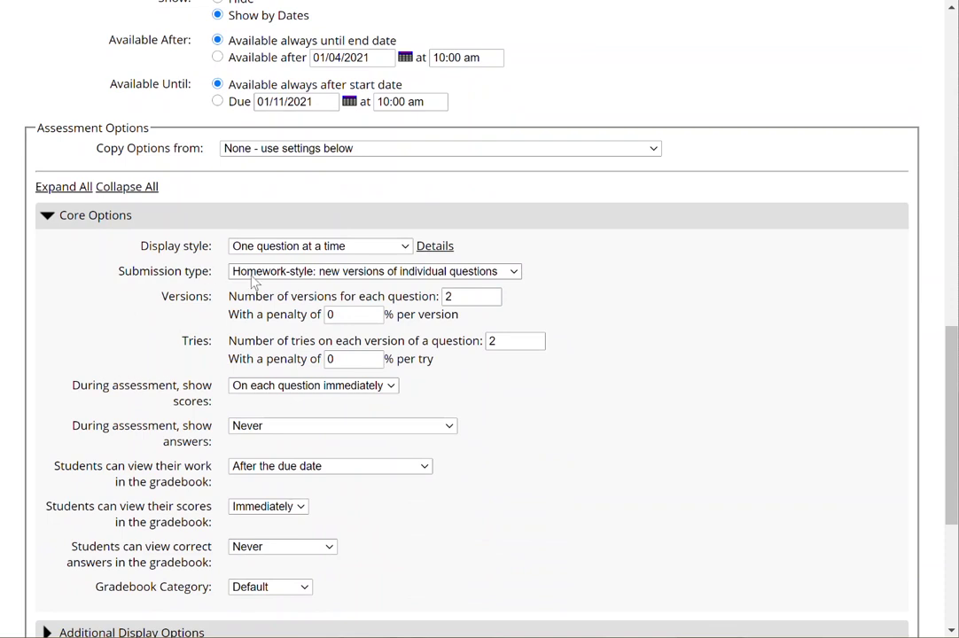
left_click(517, 272)
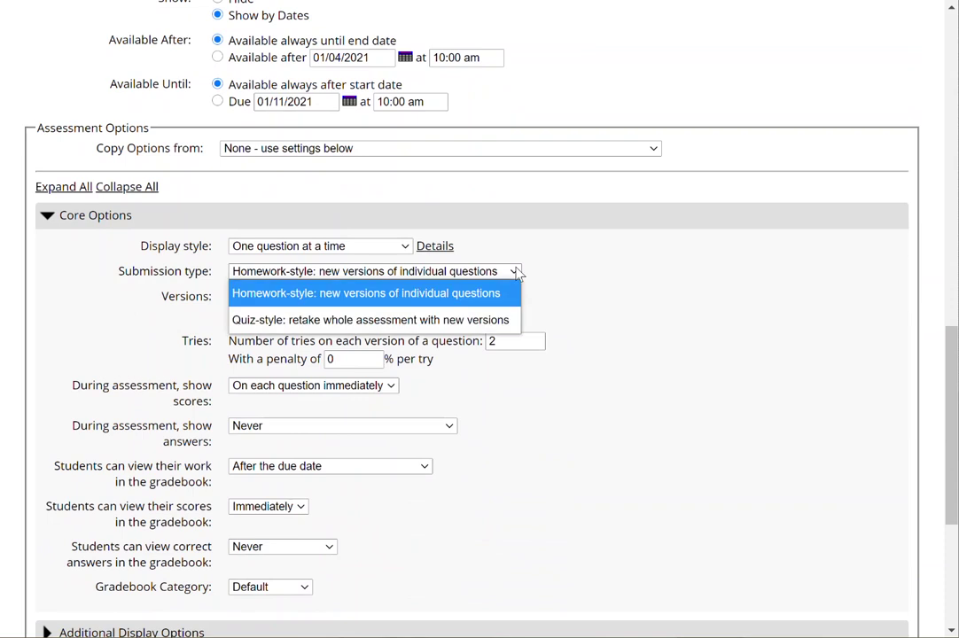
left_click(518, 275)
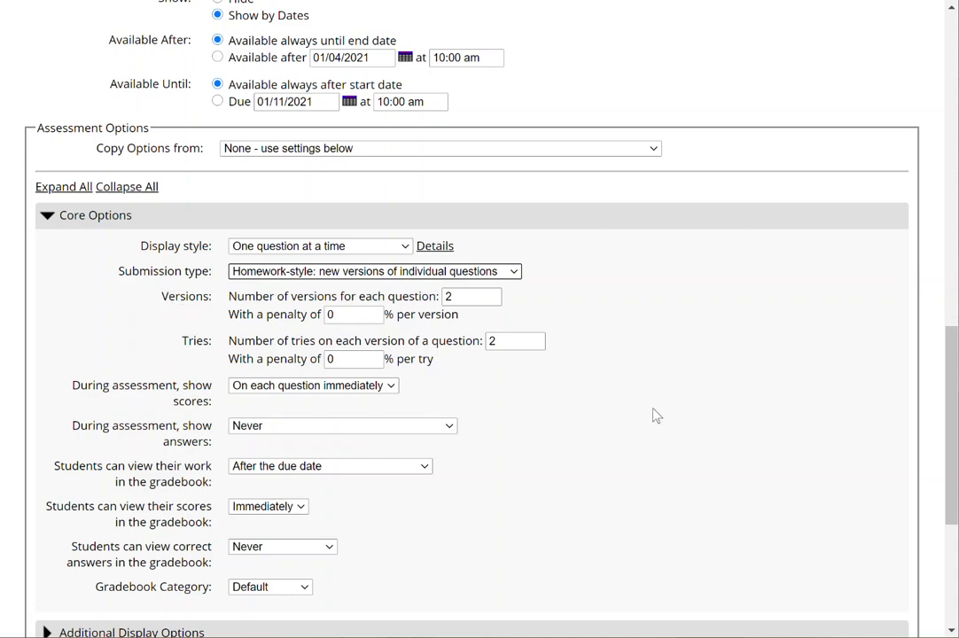
scroll(655, 413, "down", 4)
left_click(307, 518)
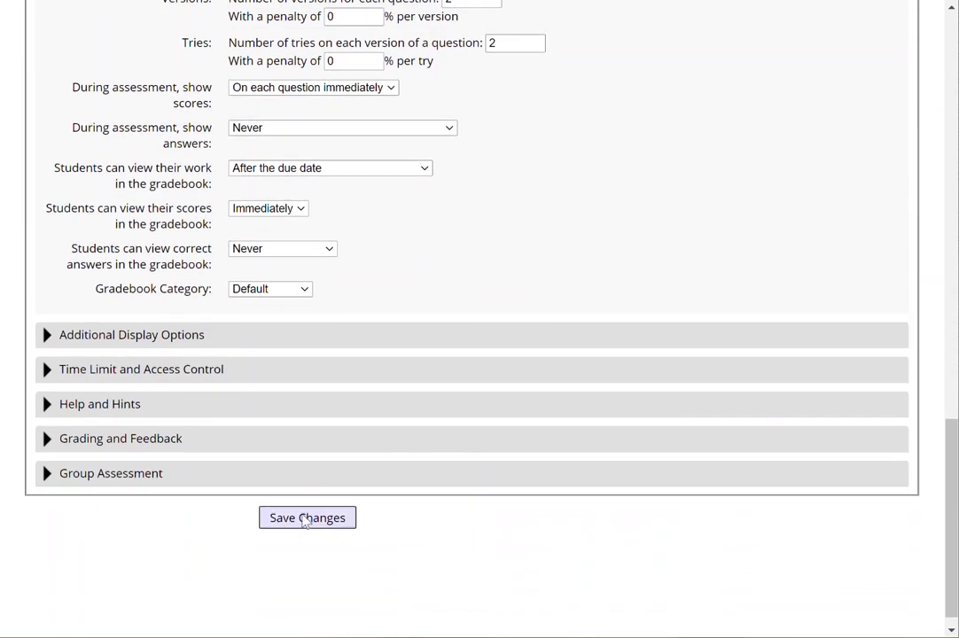
- Open the MA112 Pretest from the course page and start the assessment
scroll(306, 521, "down", 10)
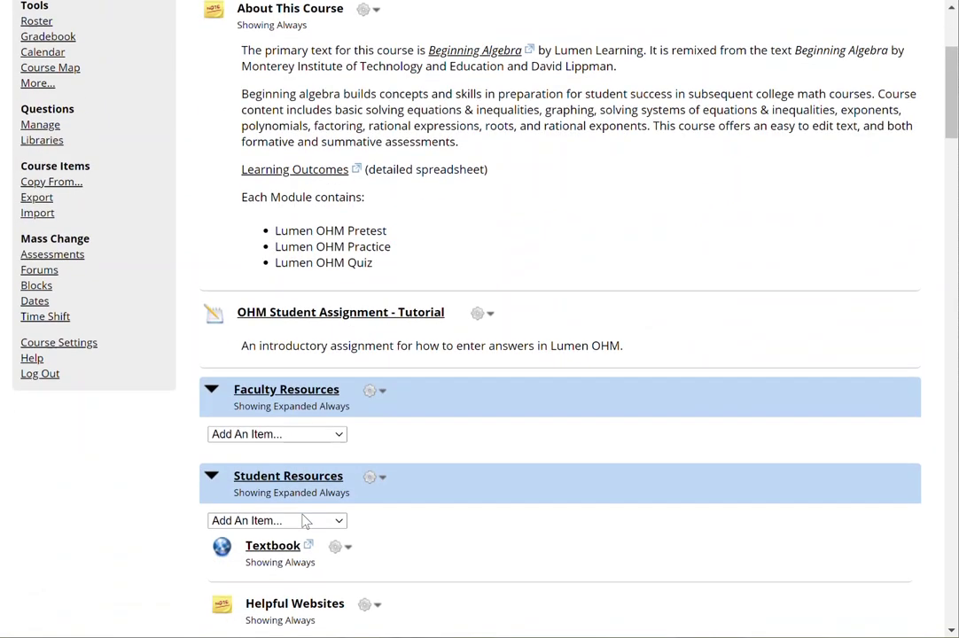
scroll(303, 521, "down", 3)
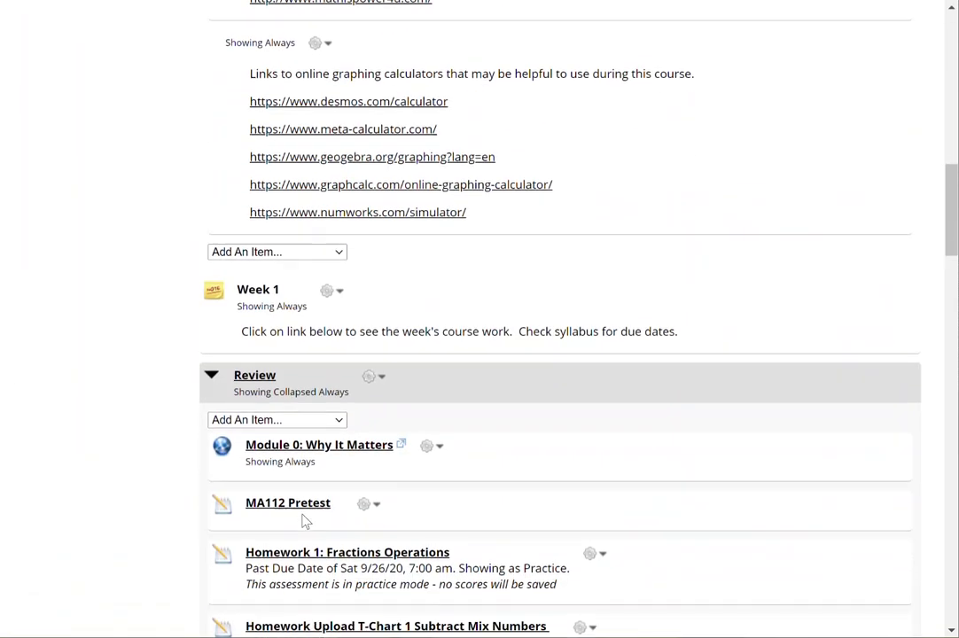
left_click(283, 395)
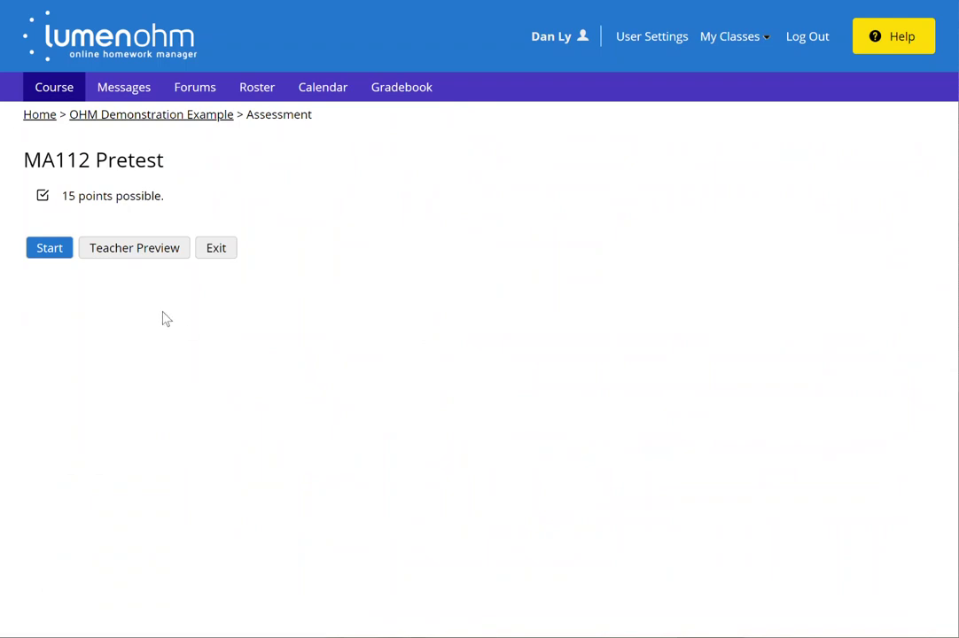
left_click(57, 250)
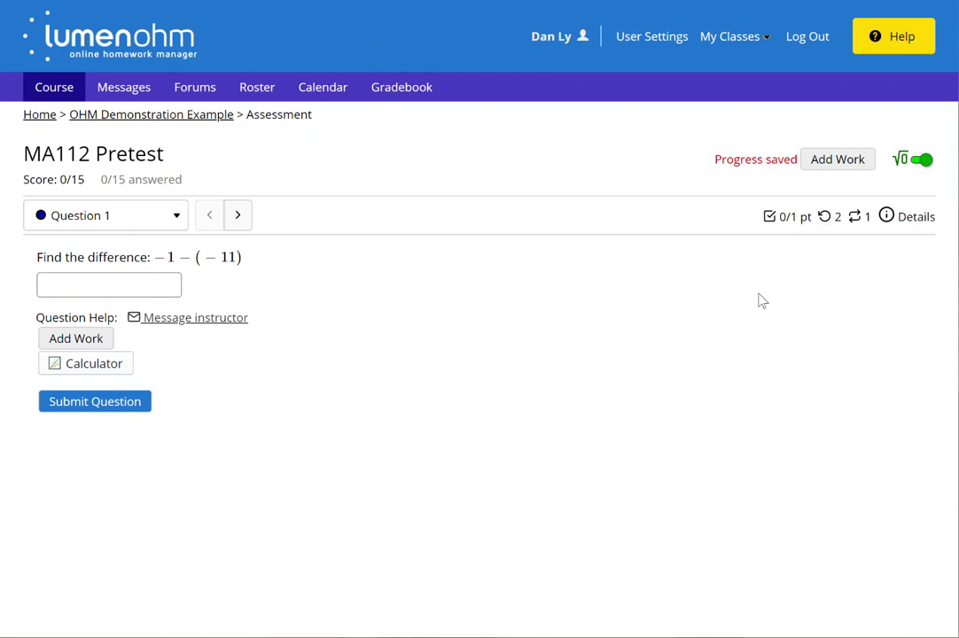
- Answer Question 1 of the pretest with 12 and submit it
mouse_move(826, 220)
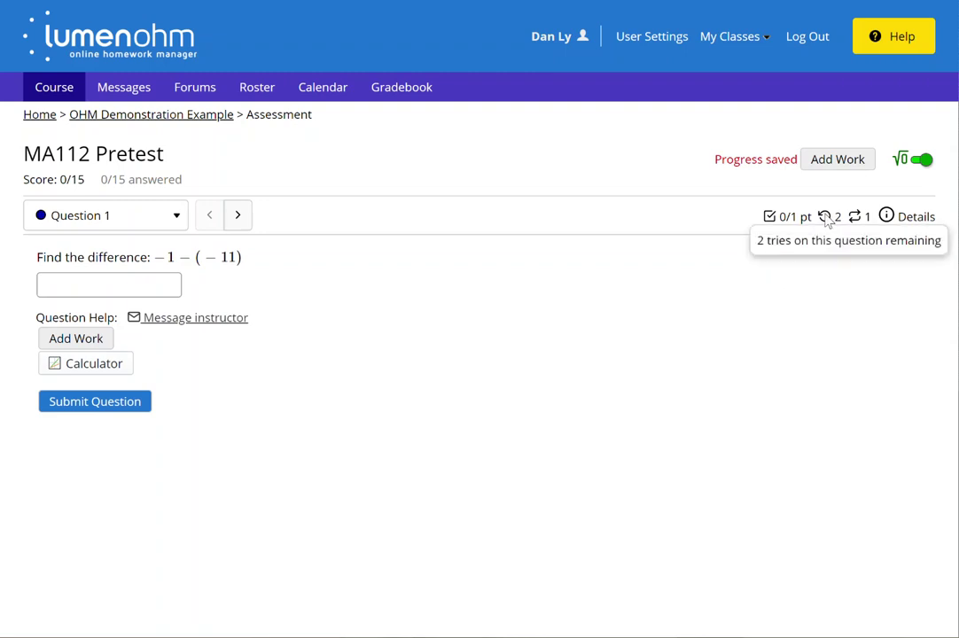
mouse_move(858, 225)
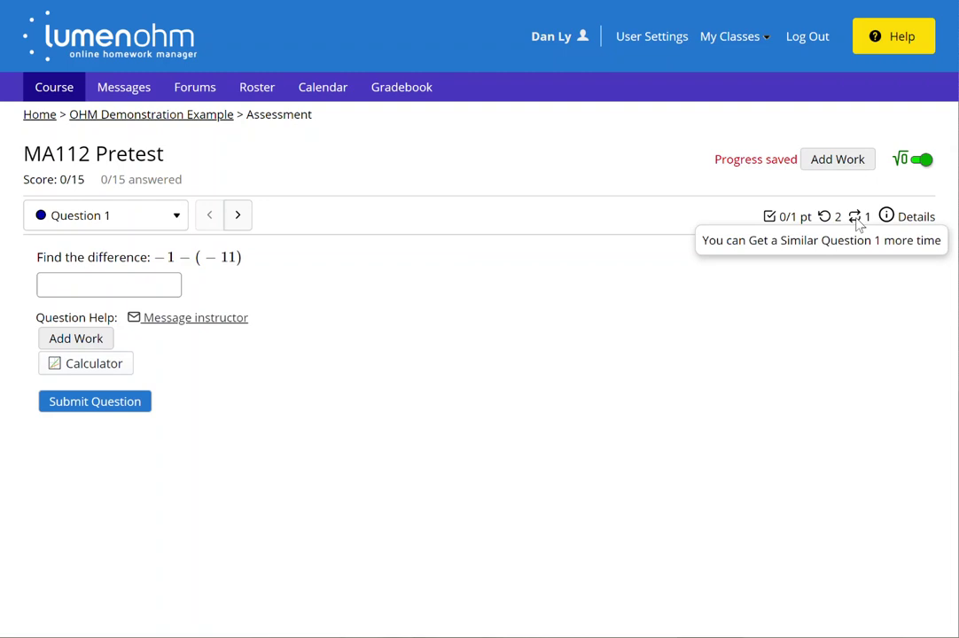
left_click(129, 283)
type("12")
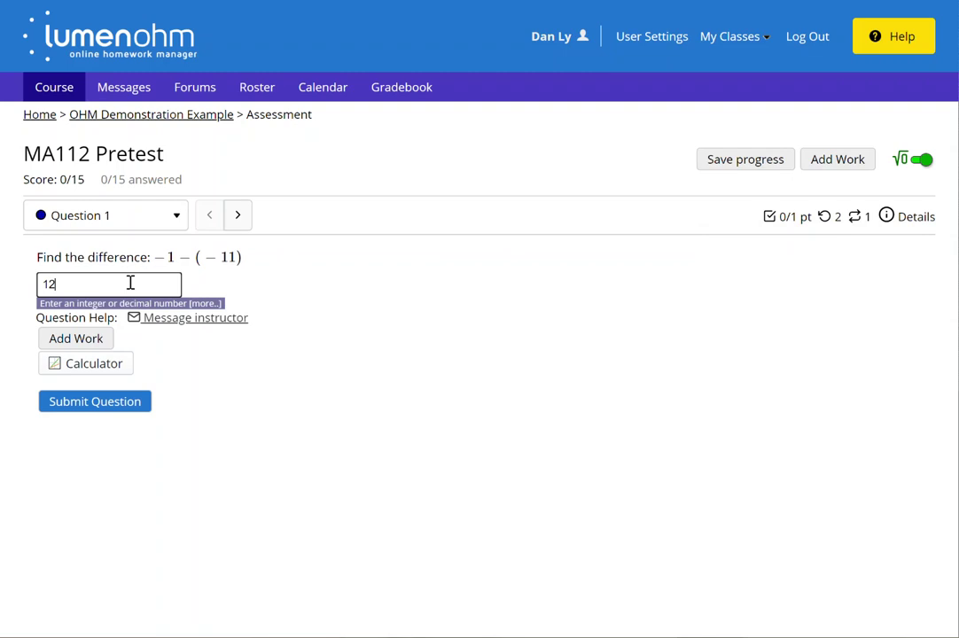
left_click(278, 412)
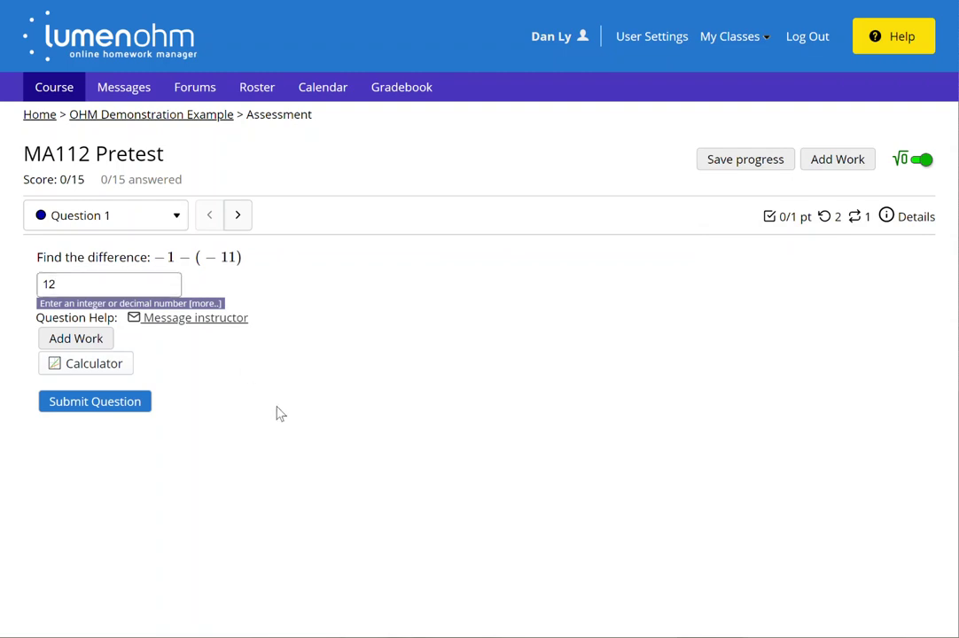
left_click(125, 401)
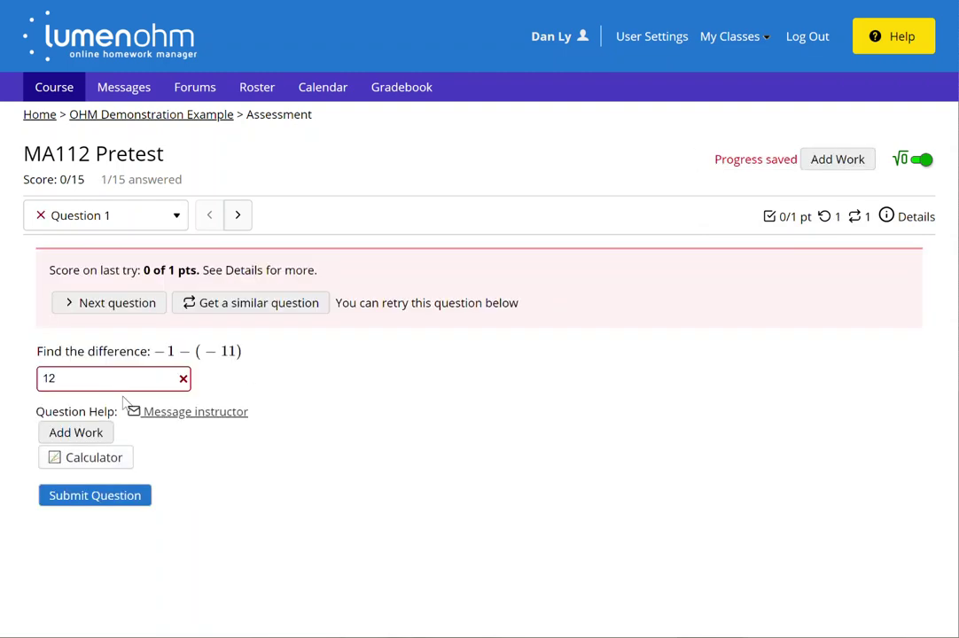
- Retry Question 1 with the answer 13 and submit it
mouse_move(860, 220)
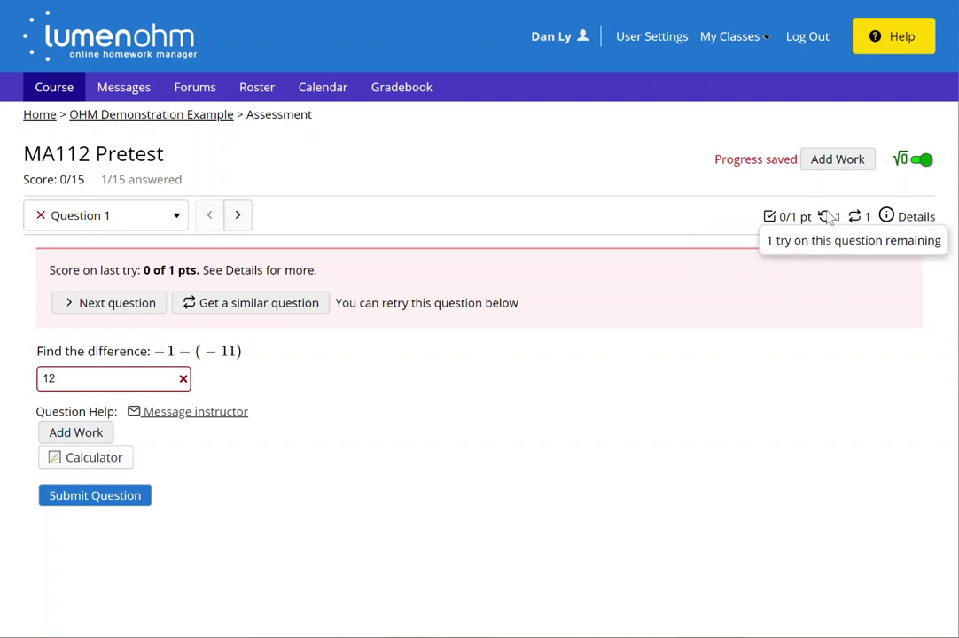
left_click(72, 384)
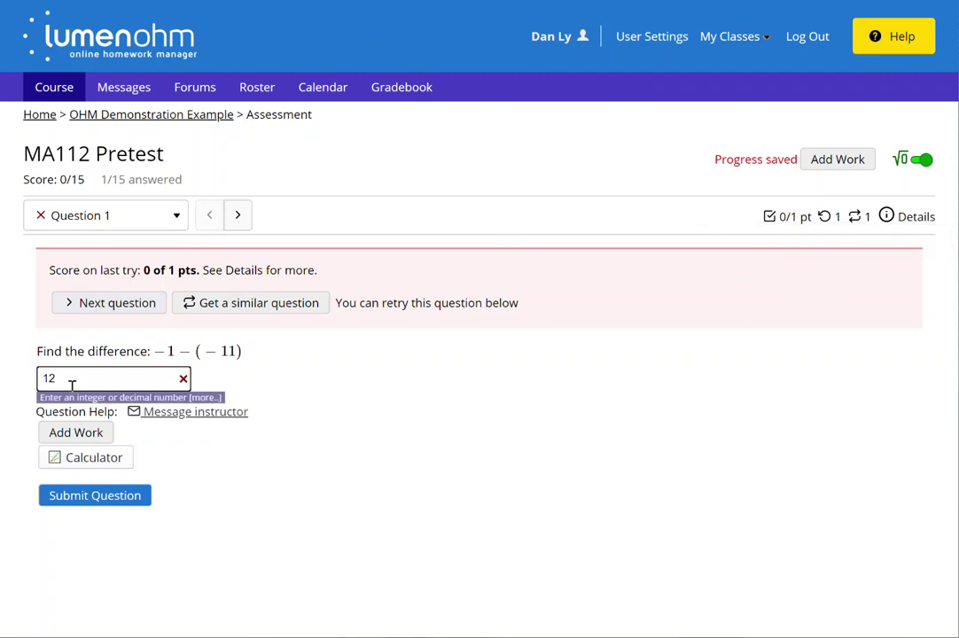
key("BackSpace")
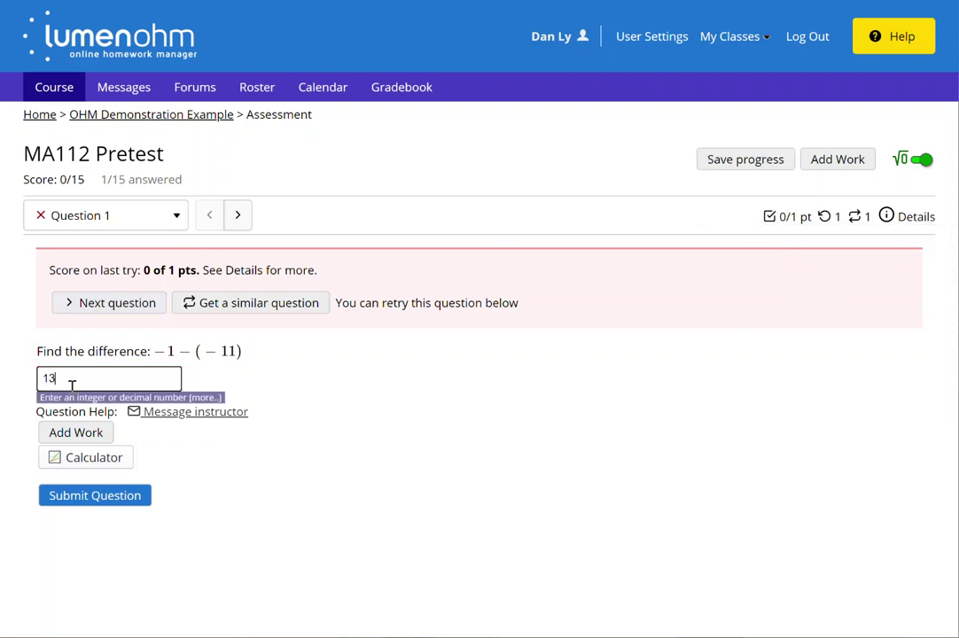
left_click(128, 496)
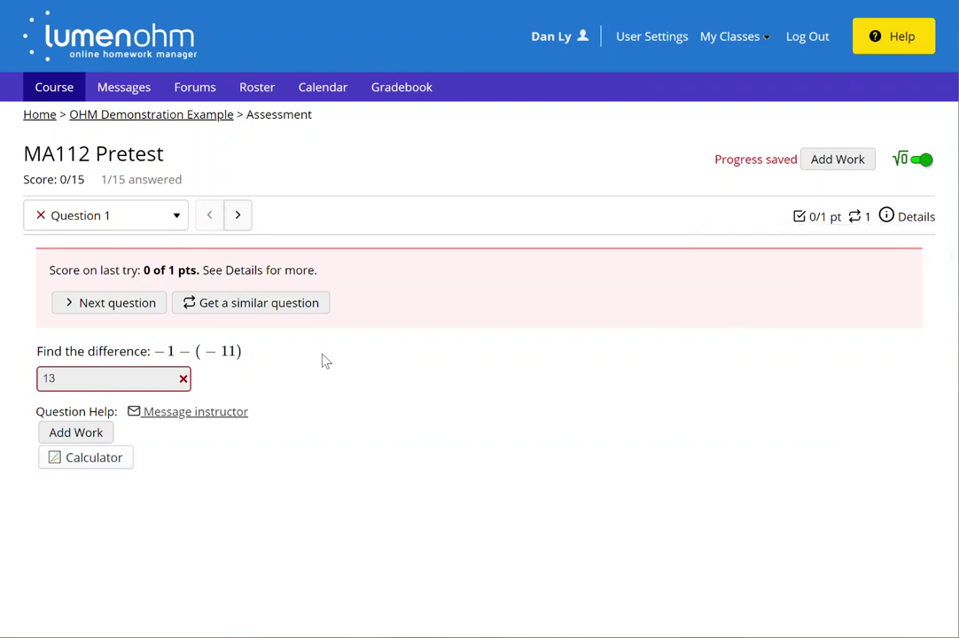
- Get a similar version of Question 1, answer it with 5, and submit it
left_click(223, 312)
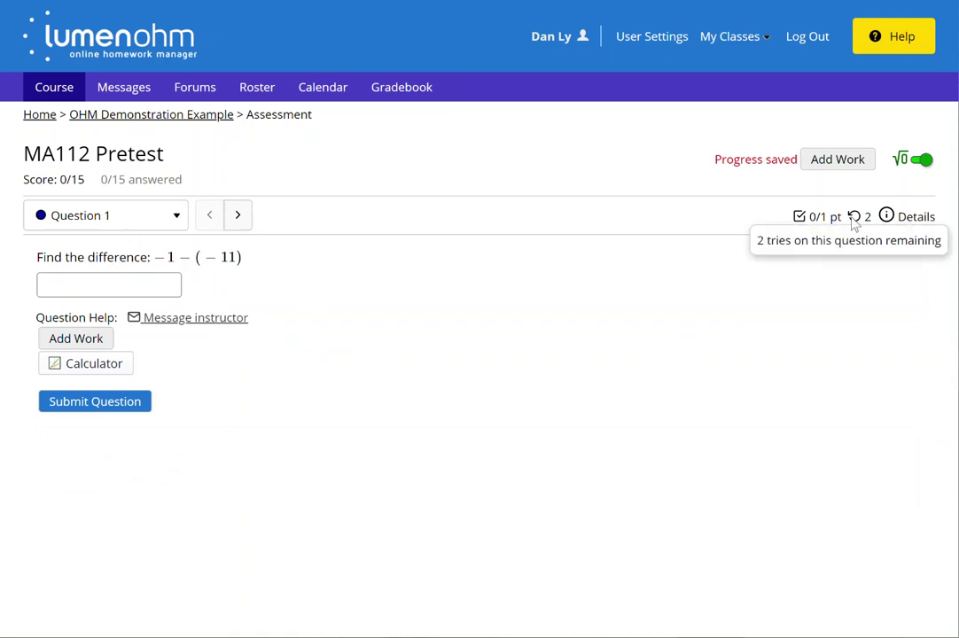
left_click(108, 276)
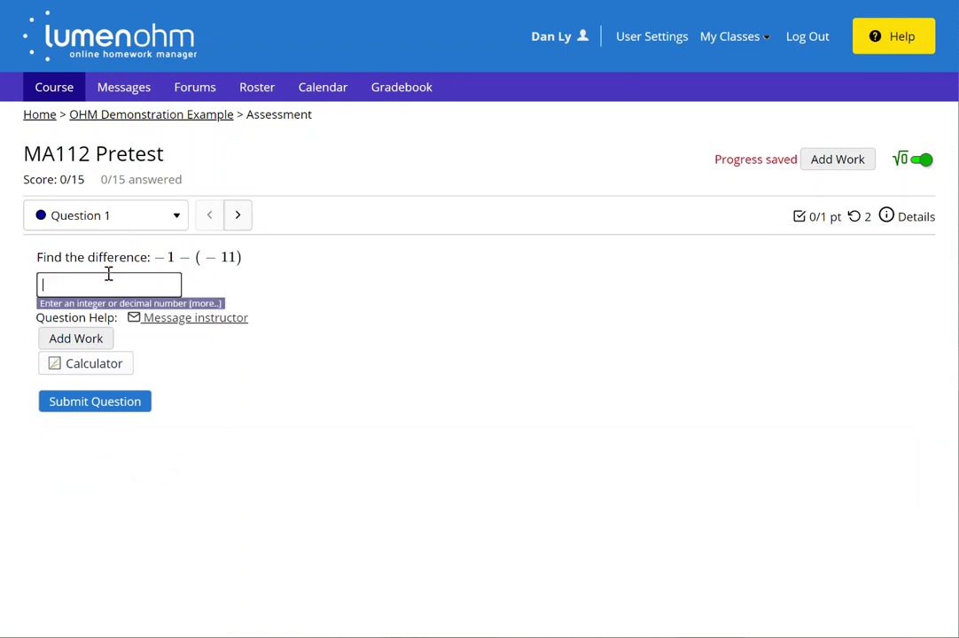
type("5")
left_click(99, 405)
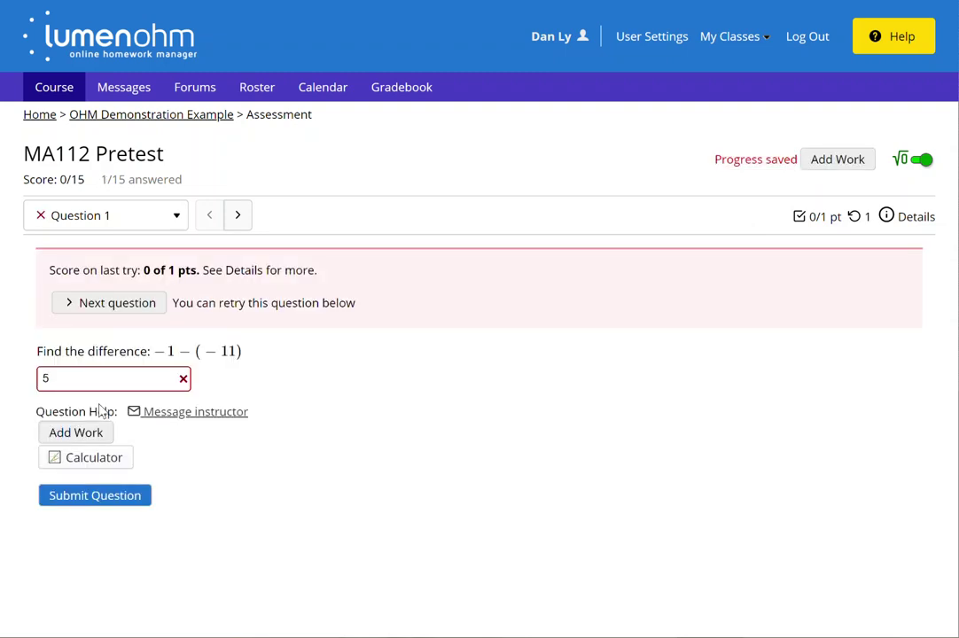
- Replace the answer to the new version of Question 1 with 10 and submit it
left_click(65, 372)
key("BackSpace")
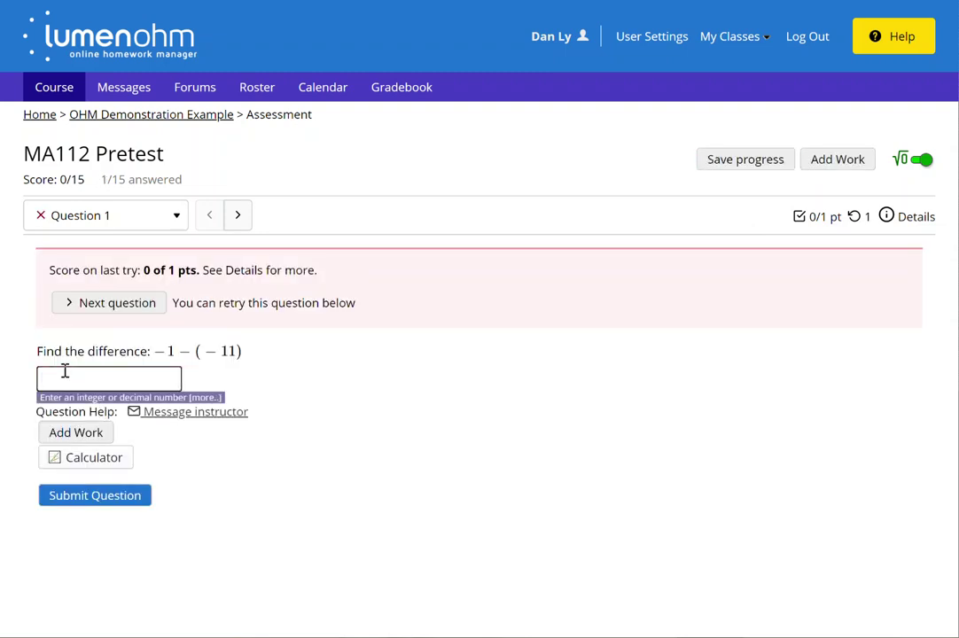
type("10")
left_click(95, 495)
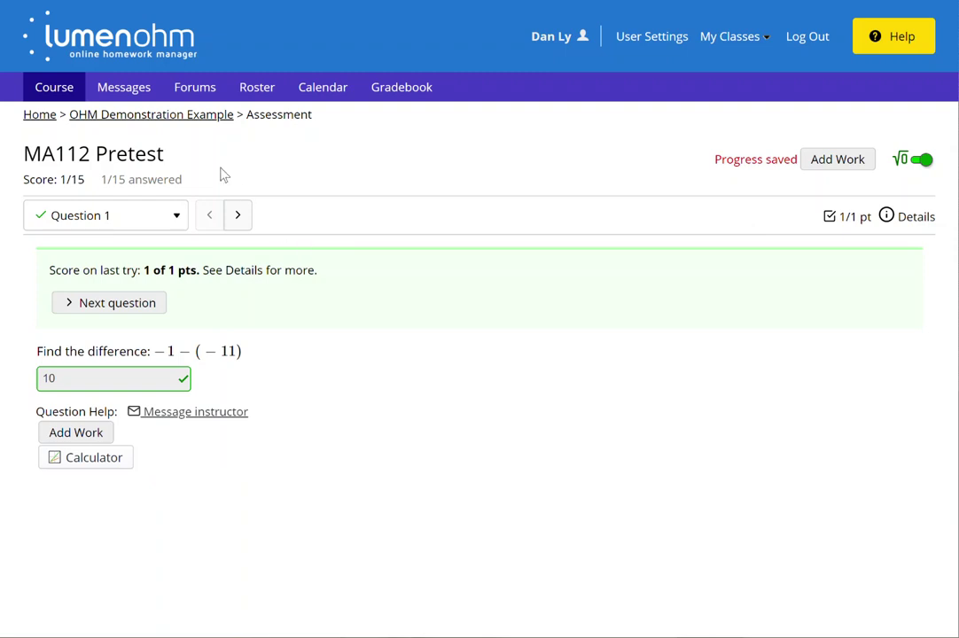
- Return to the OHM Demonstration Example course and reopen the settings of the MA112 Pretest
left_click(160, 125)
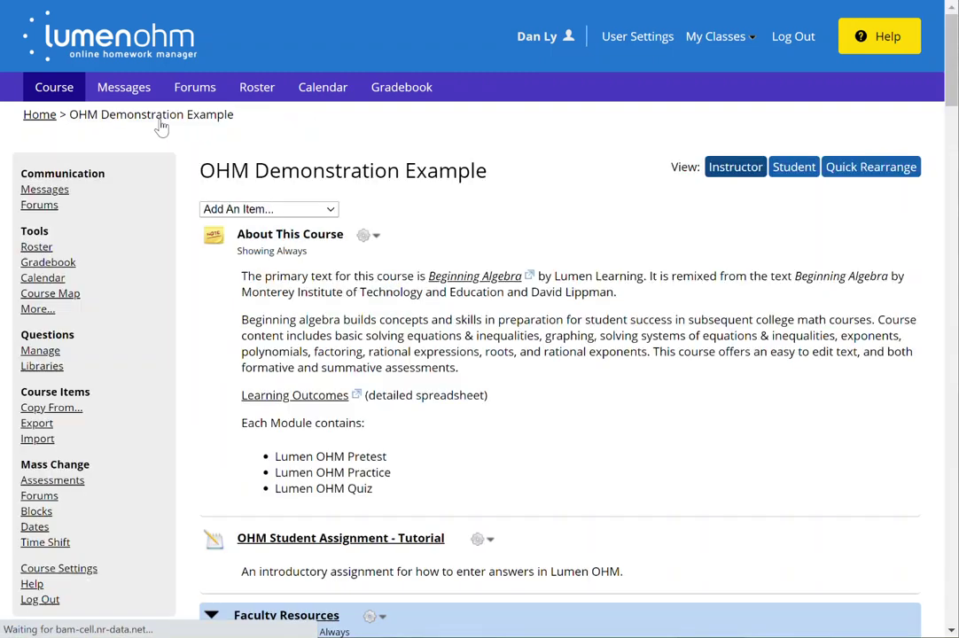
scroll(413, 472, "down", 3)
scroll(413, 471, "down", 10)
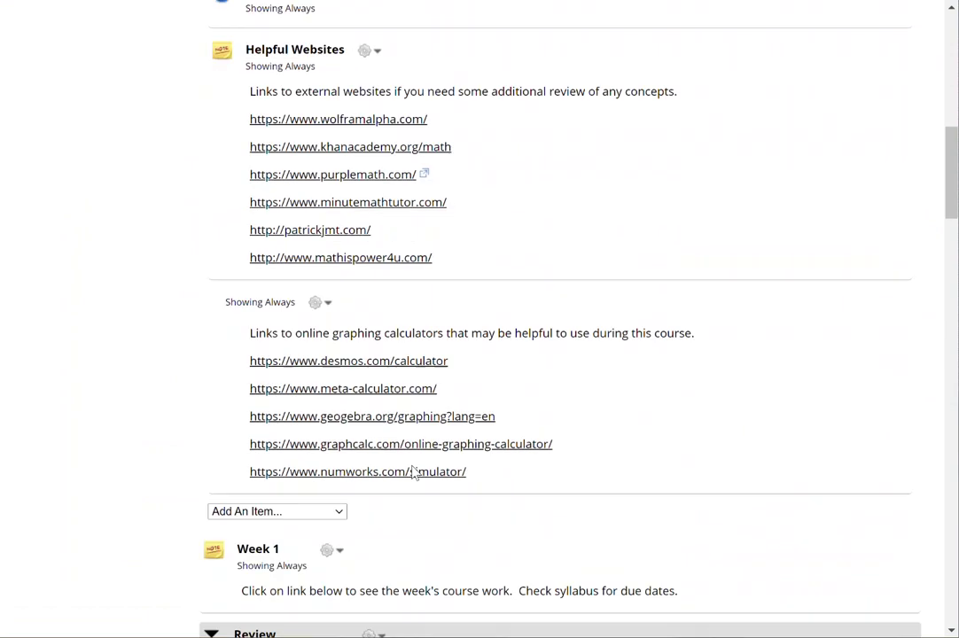
scroll(413, 472, "down", 1)
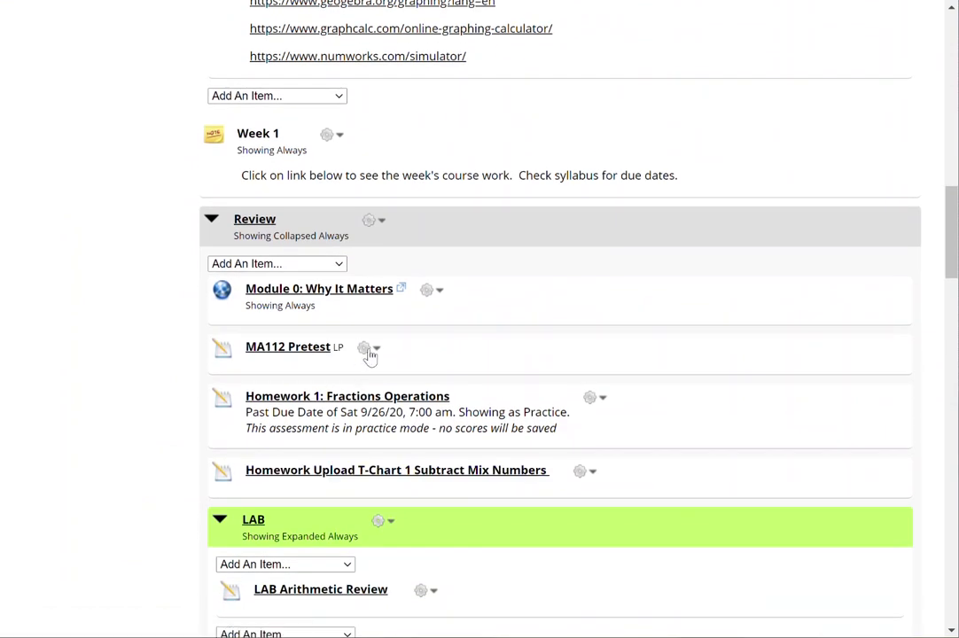
left_click(368, 350)
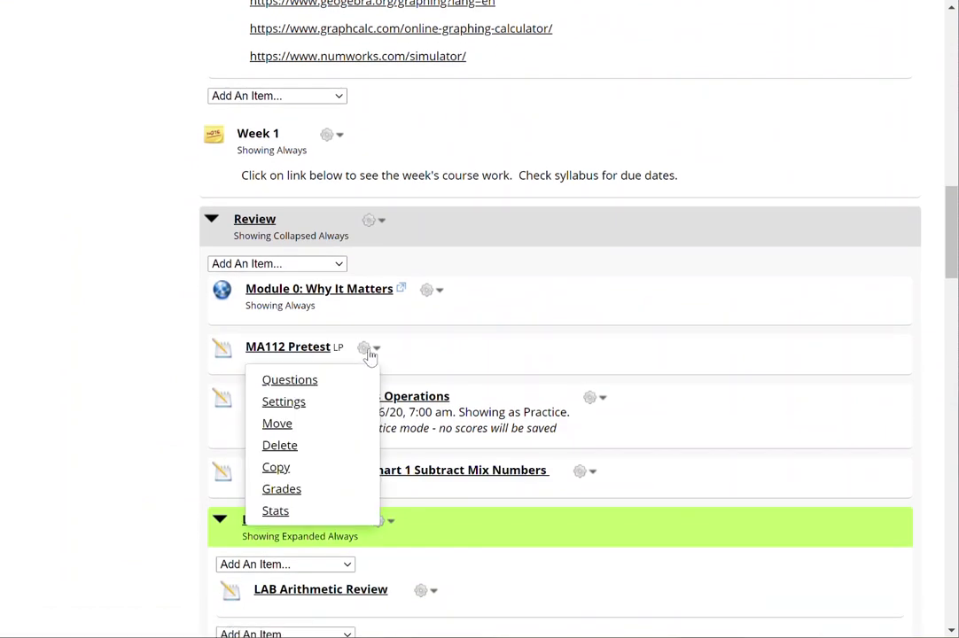
left_click(319, 402)
- Set the MA112 Pretest's submission type to "Quiz-style: retake whole assessment with new versions" and save the changes
scroll(321, 408, "down", 10)
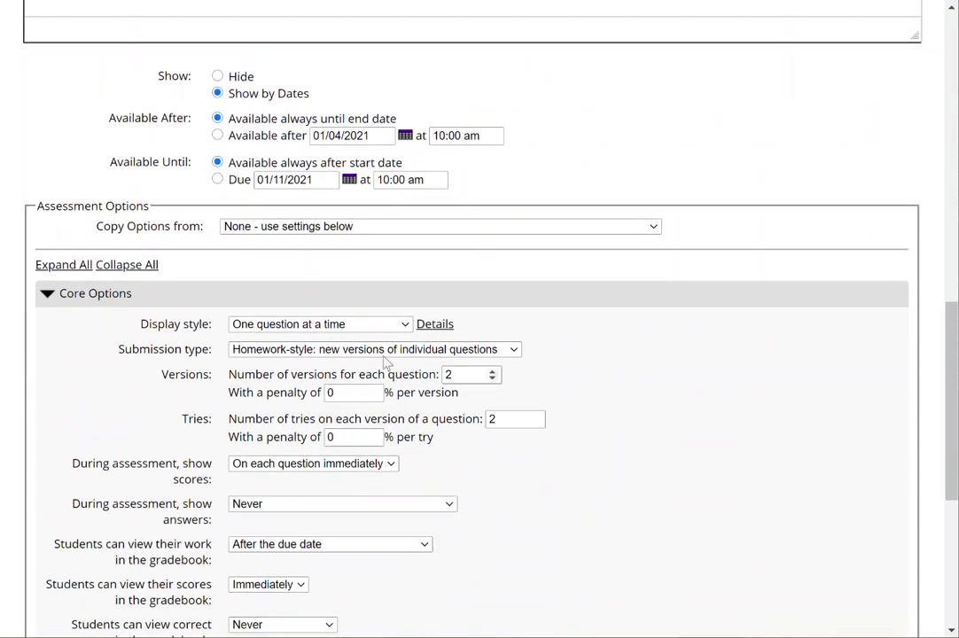
left_click(413, 353)
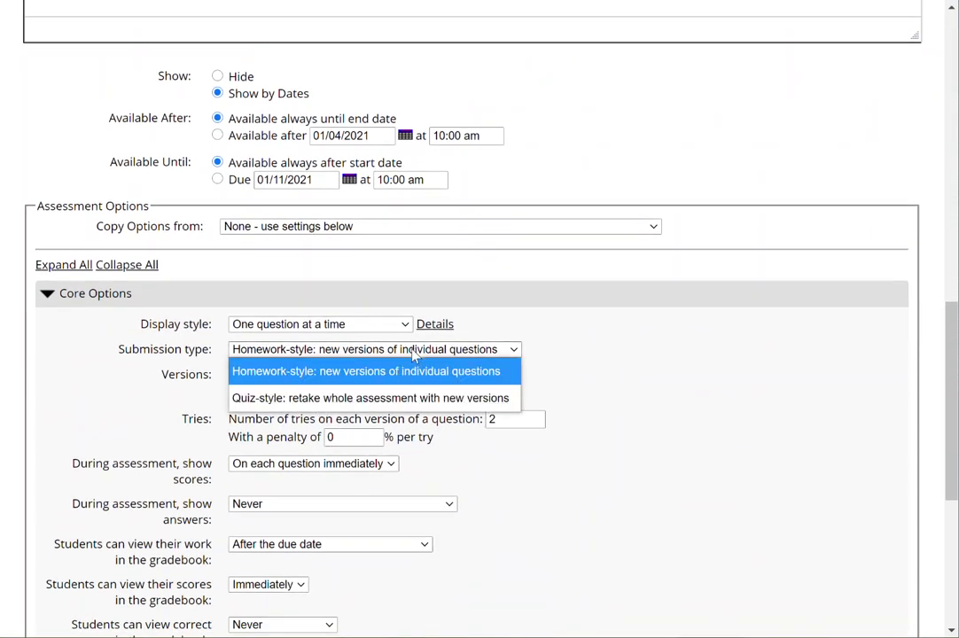
left_click(406, 402)
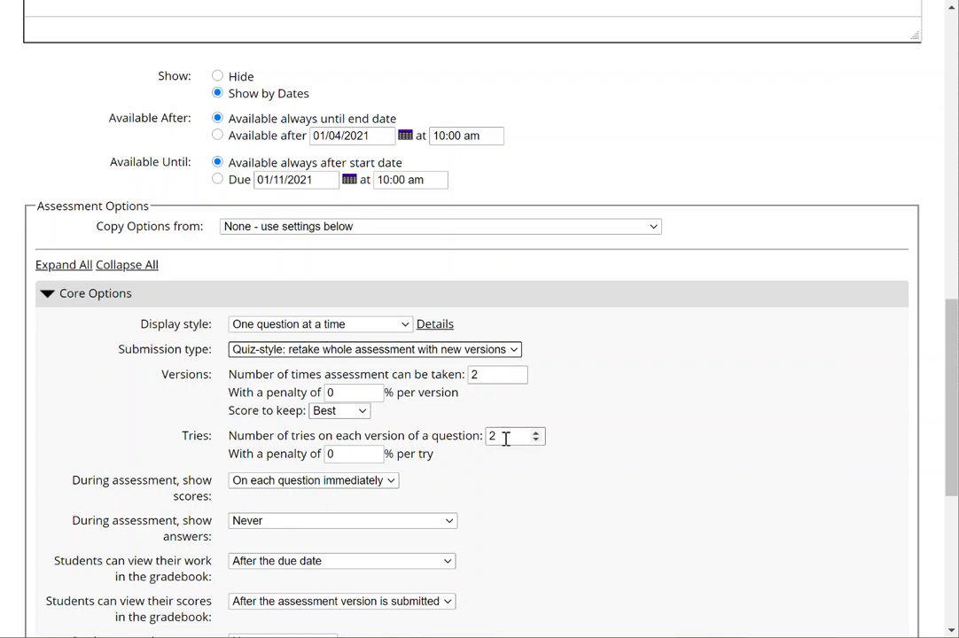
scroll(598, 486, "down", 5)
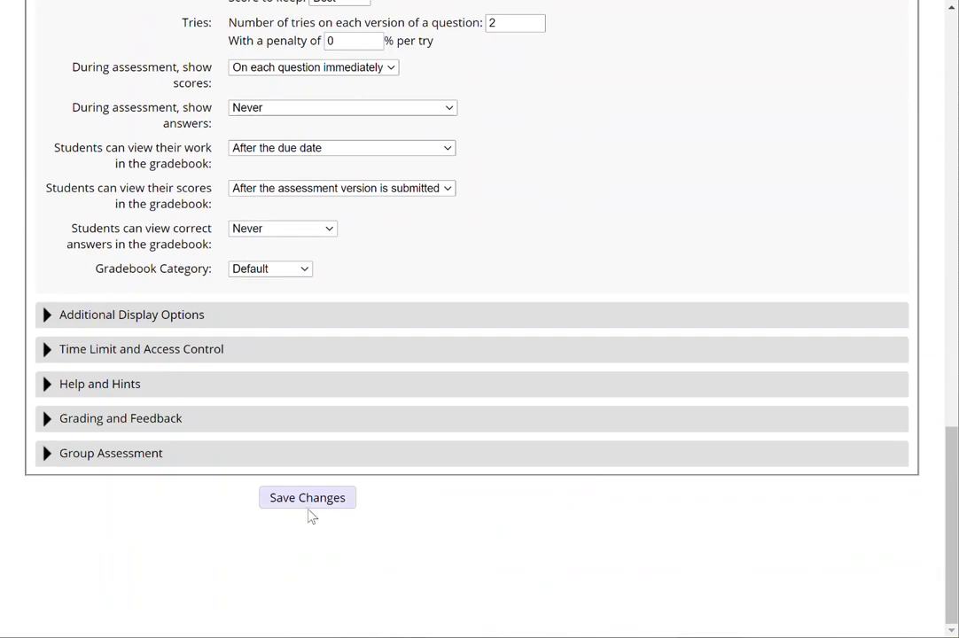
left_click(307, 498)
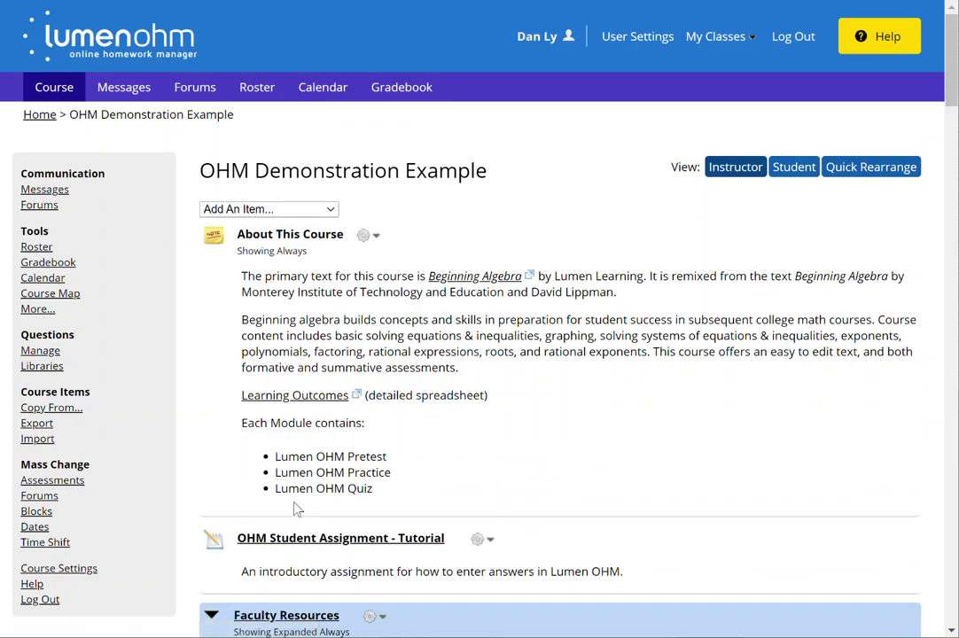
- Open the MA112 Pretest from the Review block of the course page and start the assessment
scroll(297, 508, "down", 3)
scroll(297, 508, "down", 8)
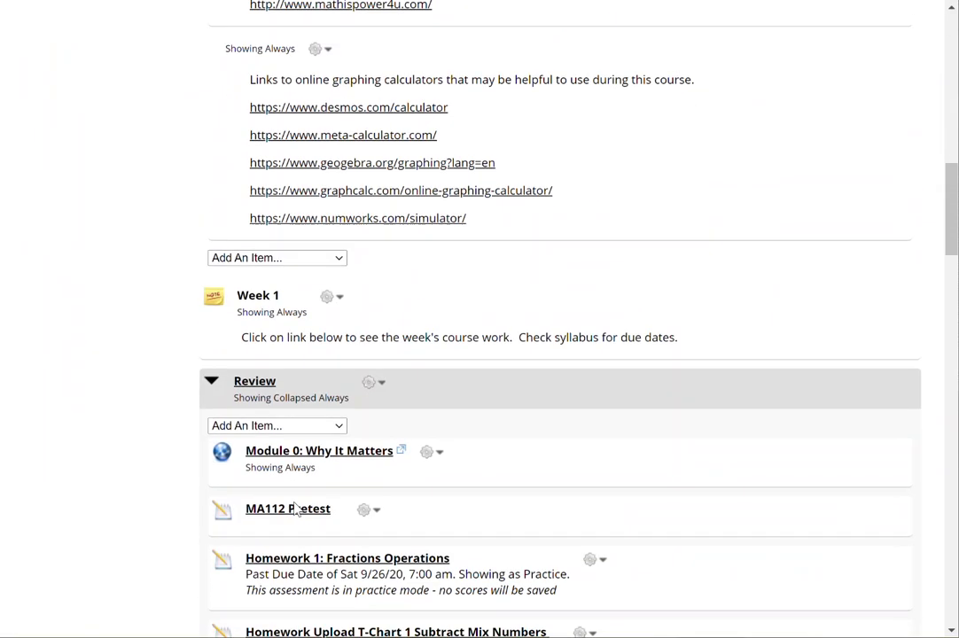
left_click(278, 505)
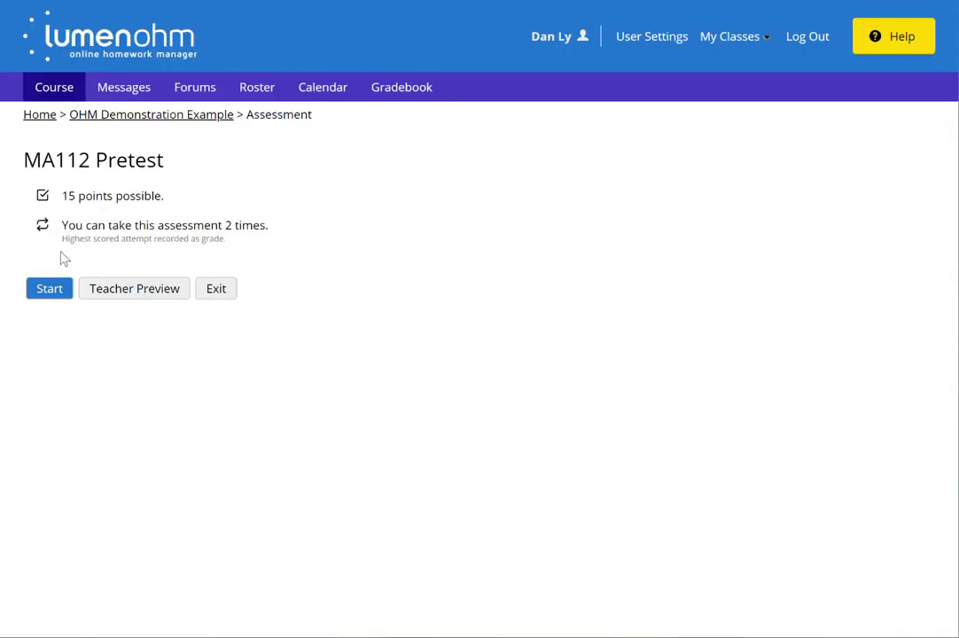
left_click(49, 290)
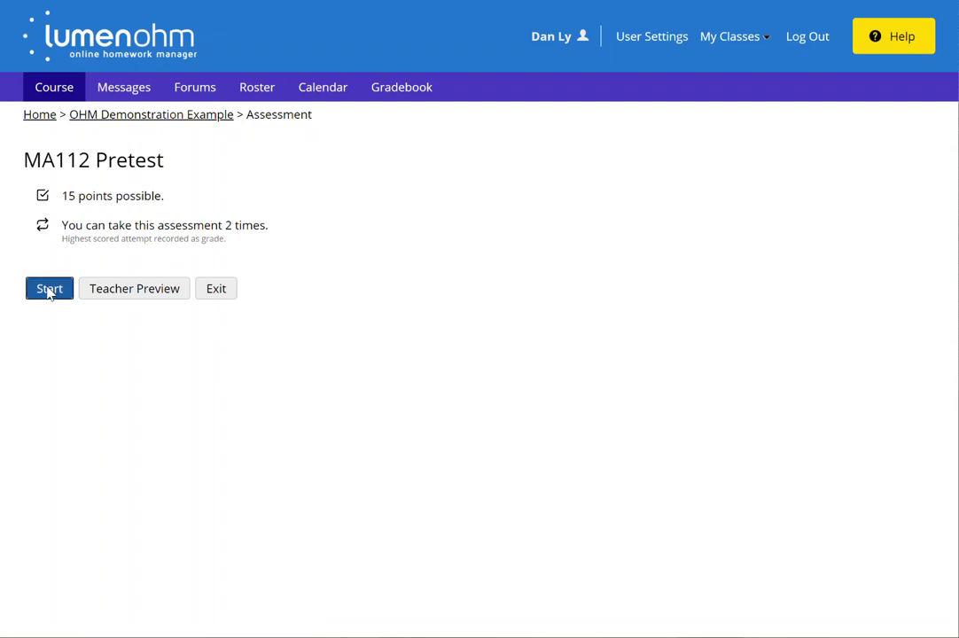
- Check the remaining tries on Question 1, then answer it with 13 and check the answer
mouse_move(858, 225)
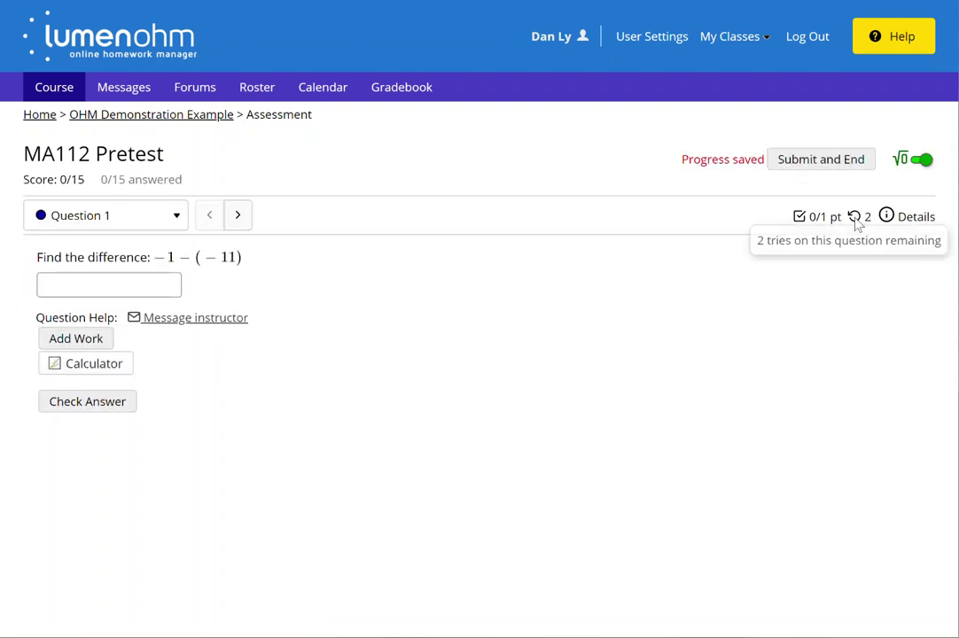
left_click(152, 283)
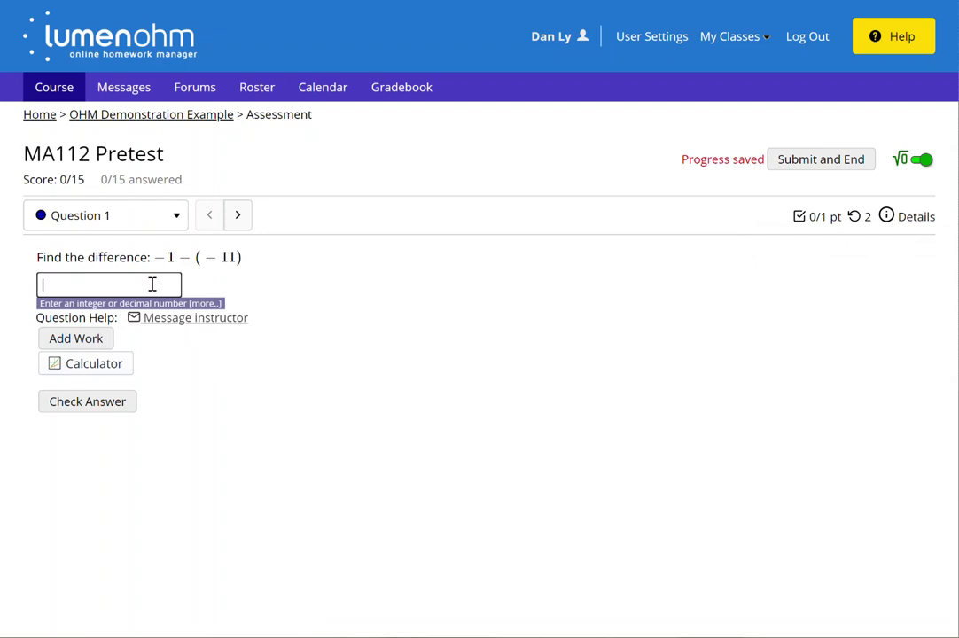
type("13")
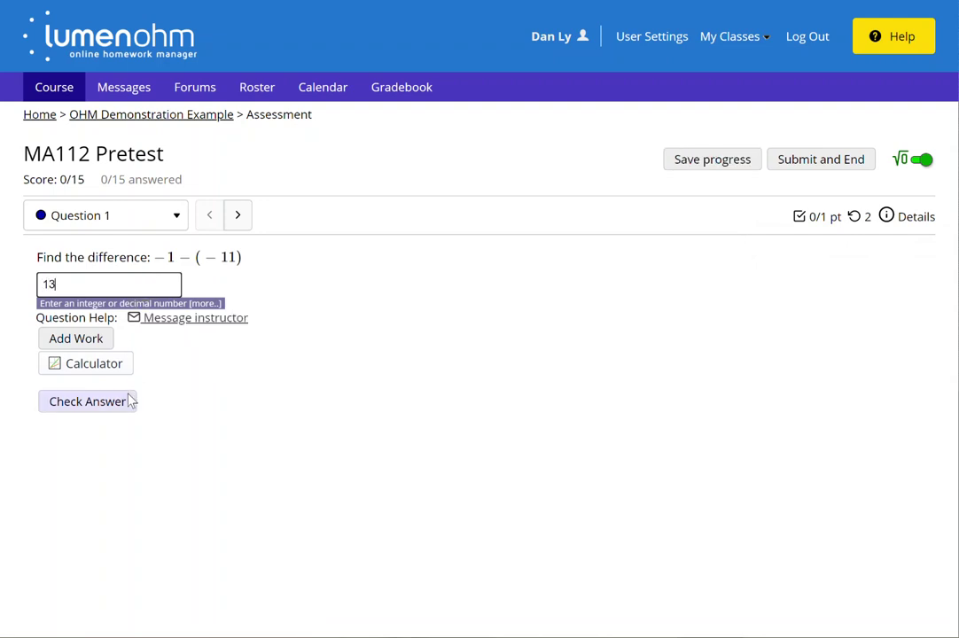
left_click(130, 400)
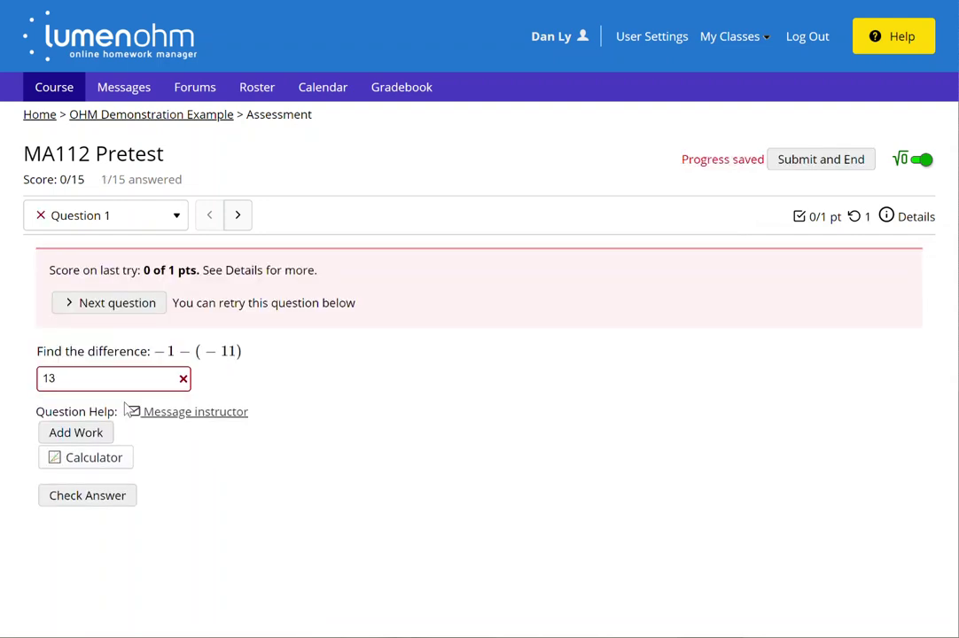
- Change the Question 1 answer to 14 and check it as another try
left_click(57, 378)
key("BackSpace")
type("4")
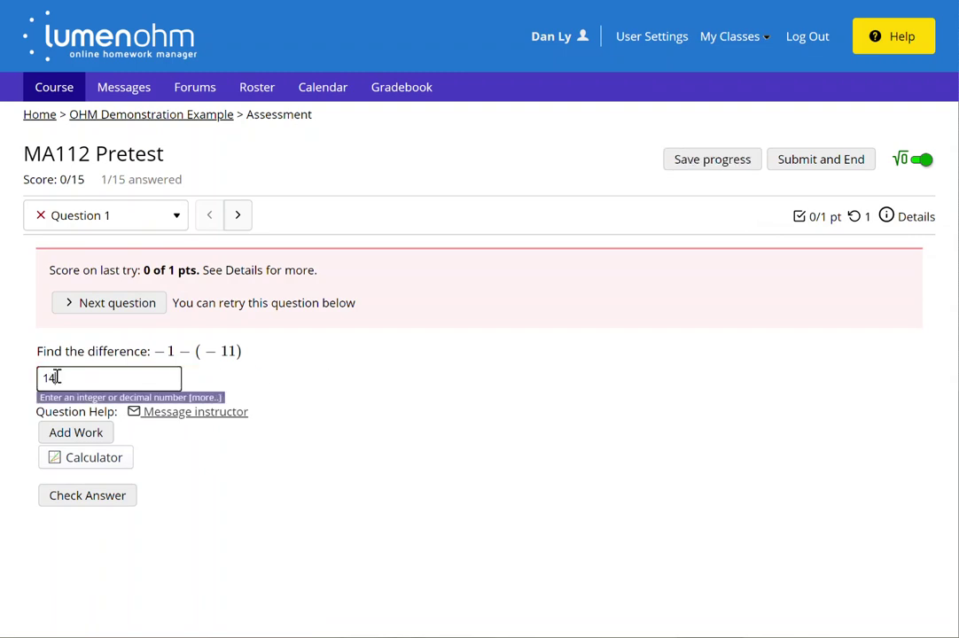
left_click(131, 502)
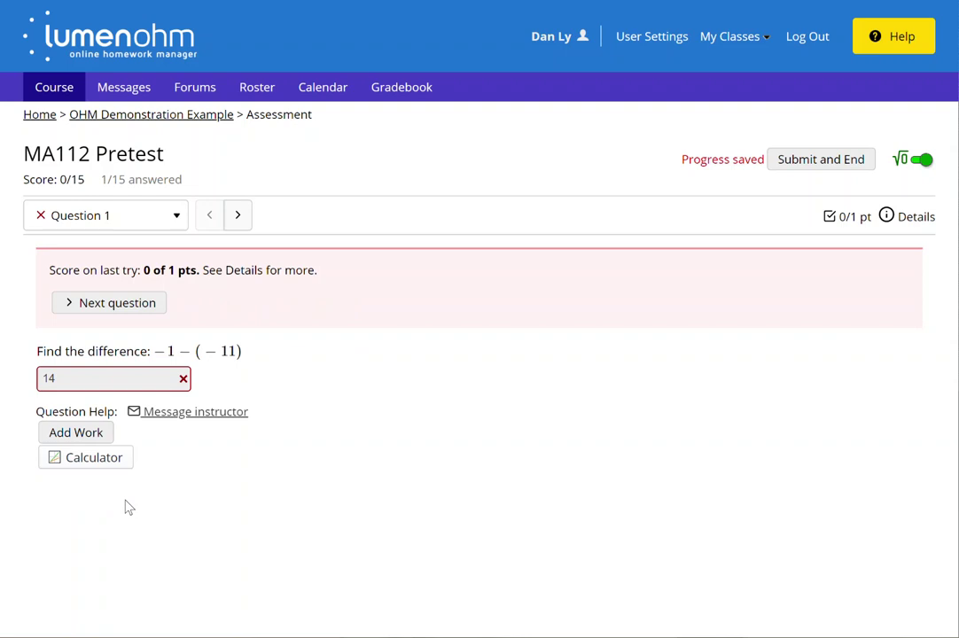